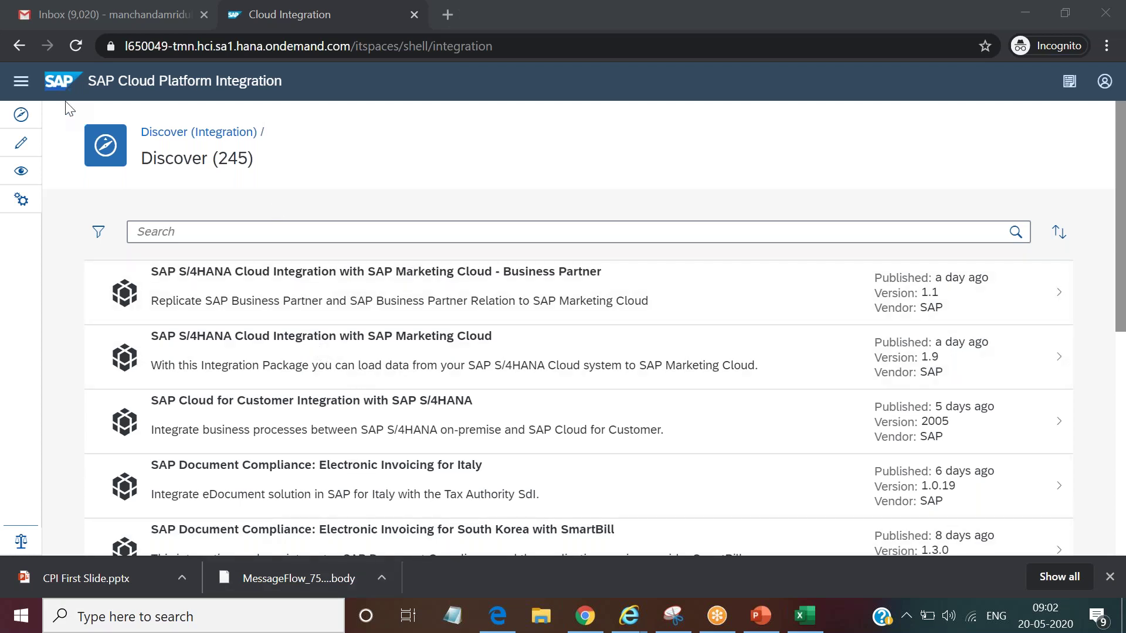
# Expand the navigation menu and open the Design area to view the list of integration packages.
pyautogui.click(16, 82)
pyautogui.moveTo(505, 46); pyautogui.dragTo(122, 30)
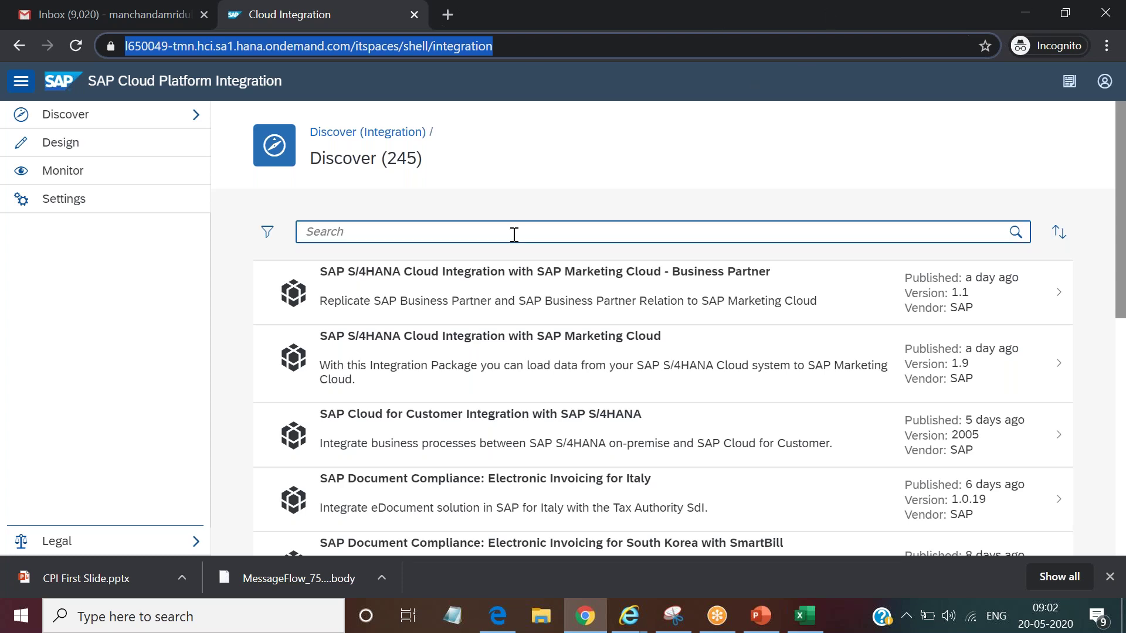
pyautogui.click(168, 143)
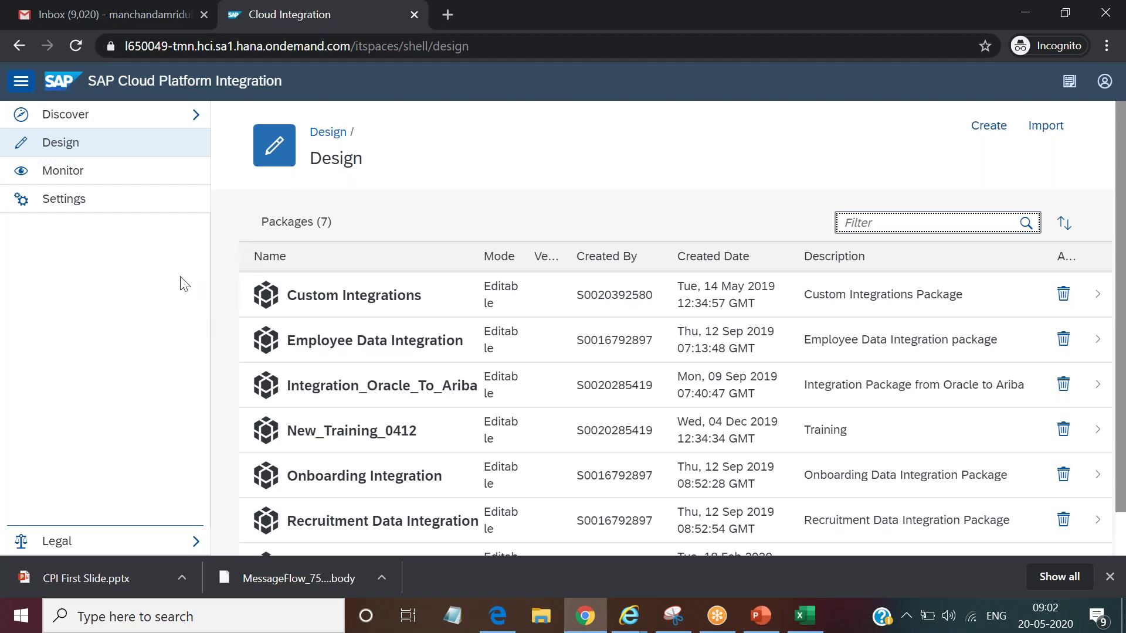
pyautogui.scroll(-1, 520, 485)
pyautogui.scroll(1, 520, 485)
# Examine the full web address of the tenant's Design page.
pyautogui.click(485, 42)
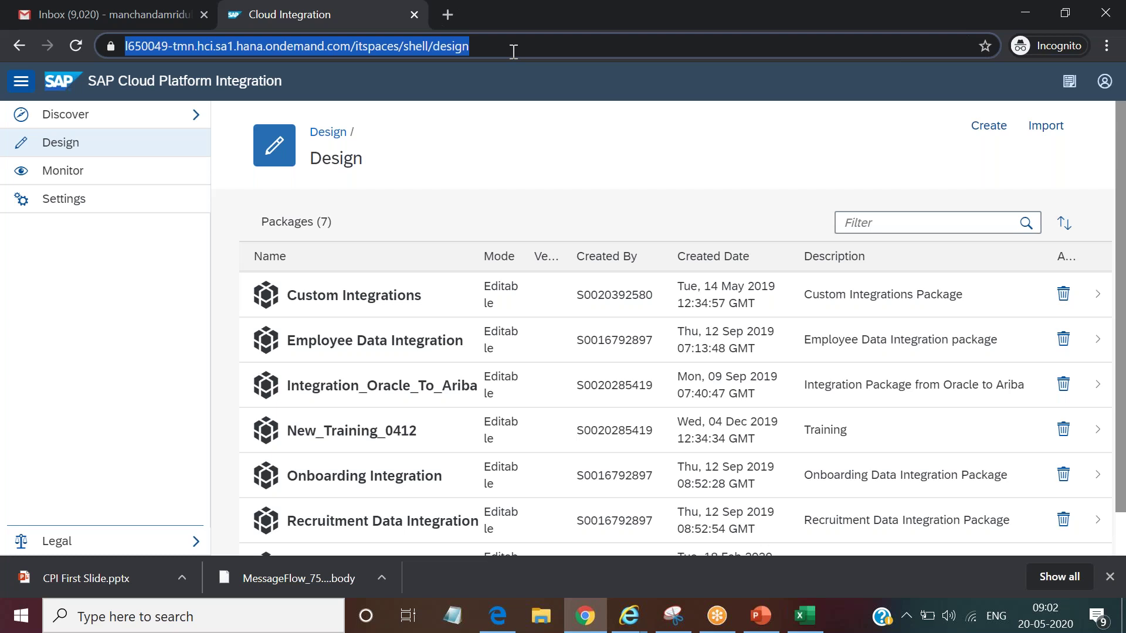
pyautogui.click(513, 51)
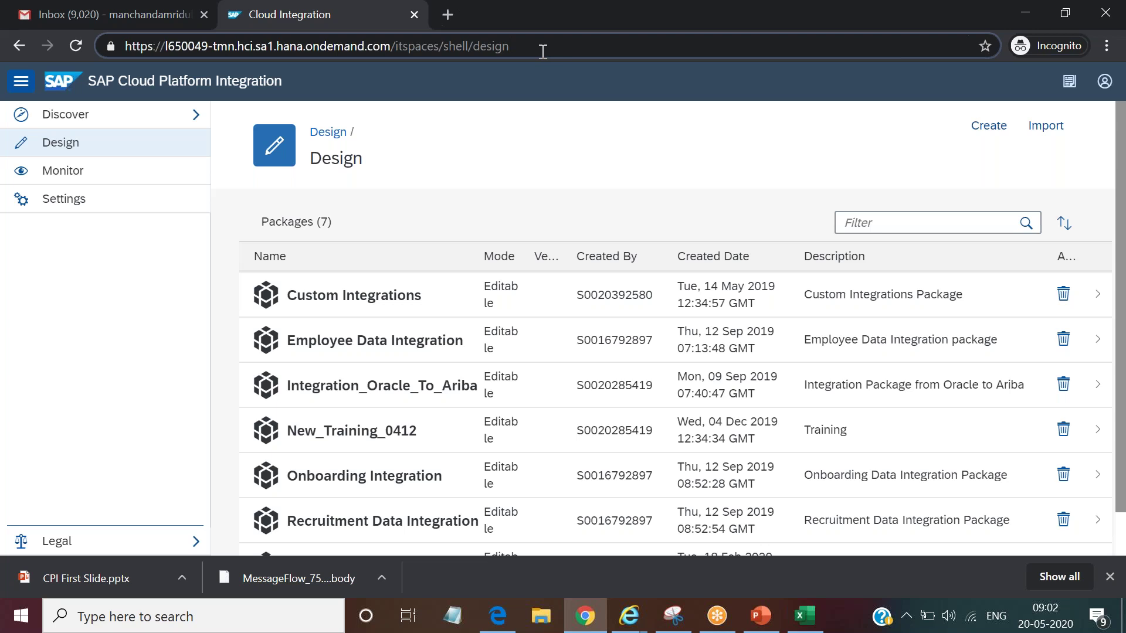
pyautogui.moveTo(543, 51); pyautogui.dragTo(10, 52)
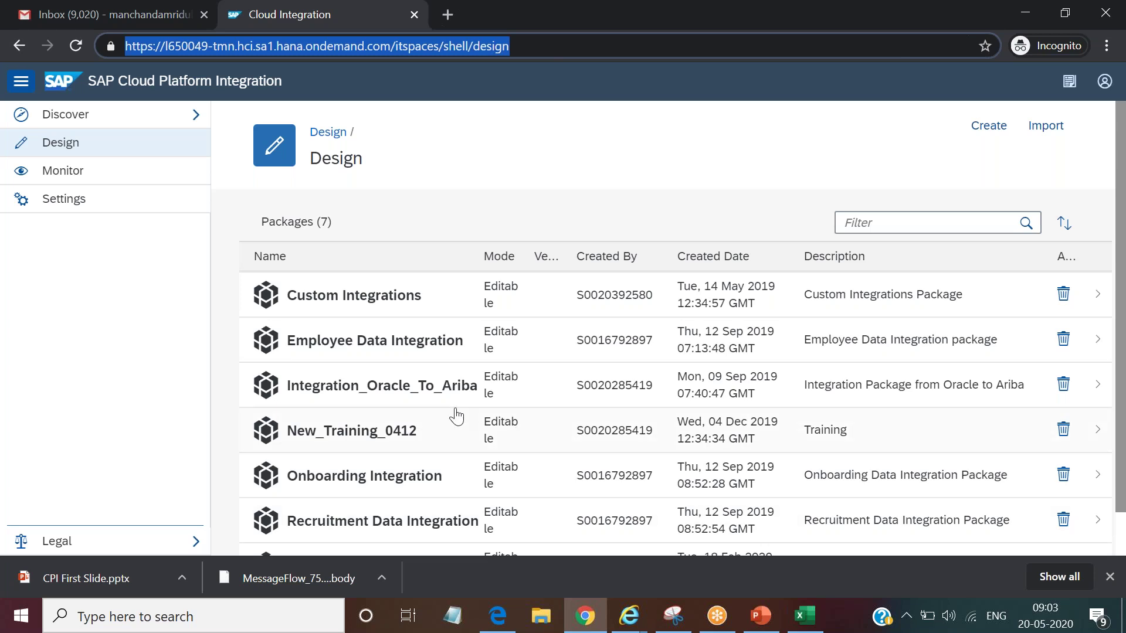
pyautogui.click(514, 45)
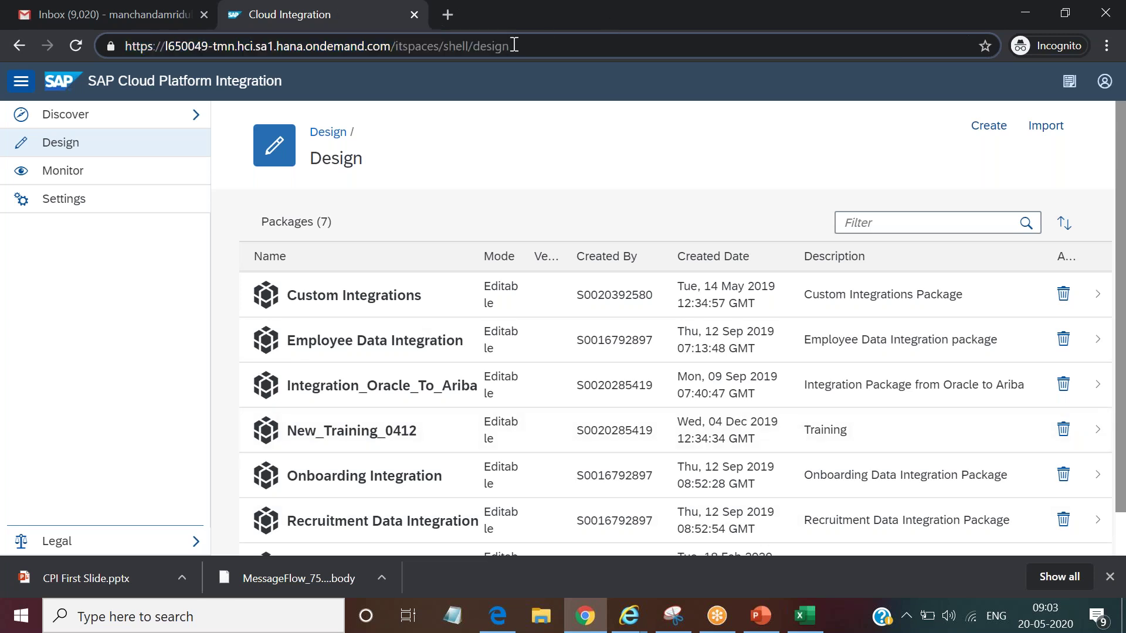
pyautogui.hotkey('ctrl', 'a')
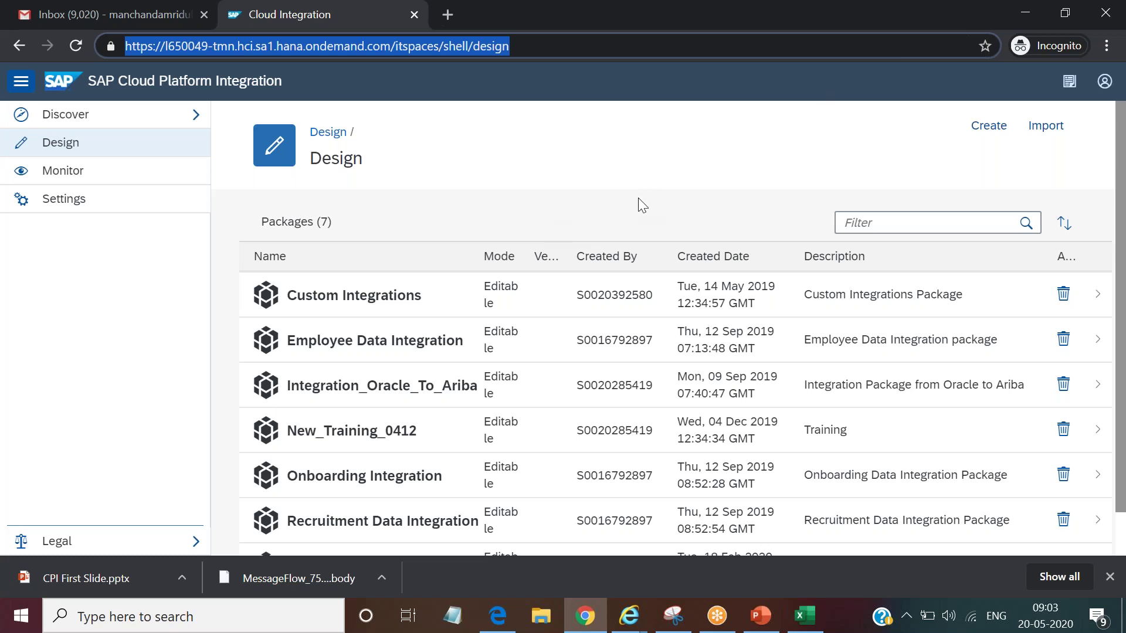
pyautogui.click(670, 172)
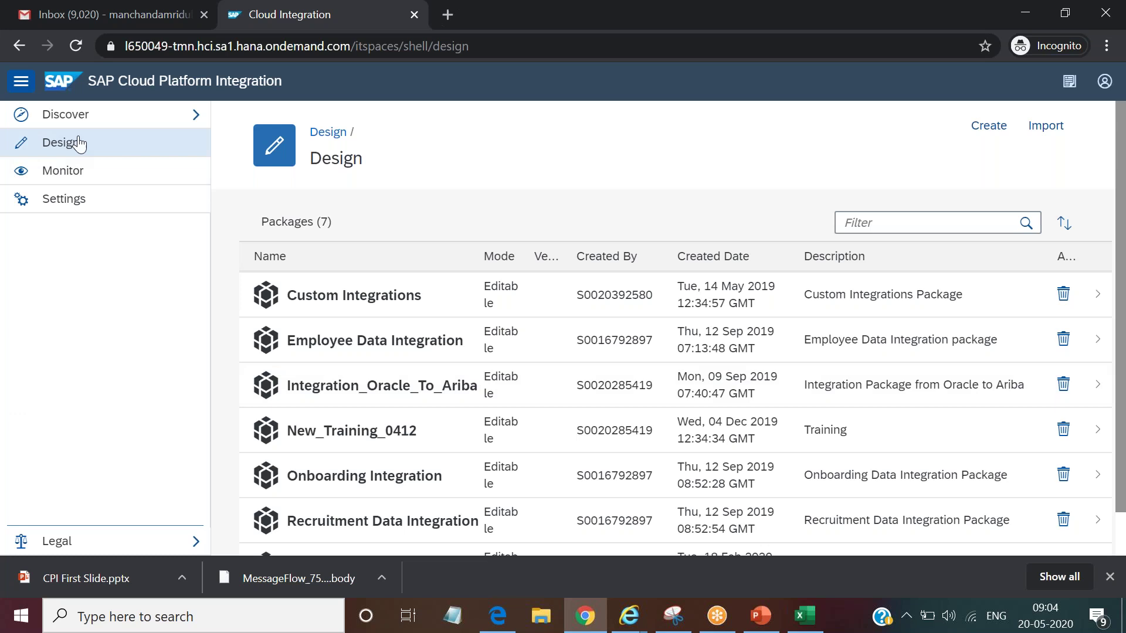
# Open the integration flow RFQIntegrationOracleToAriba_Test3003 from the artifacts of the Integration_Oracle_To_Ariba package.
pyautogui.click(410, 393)
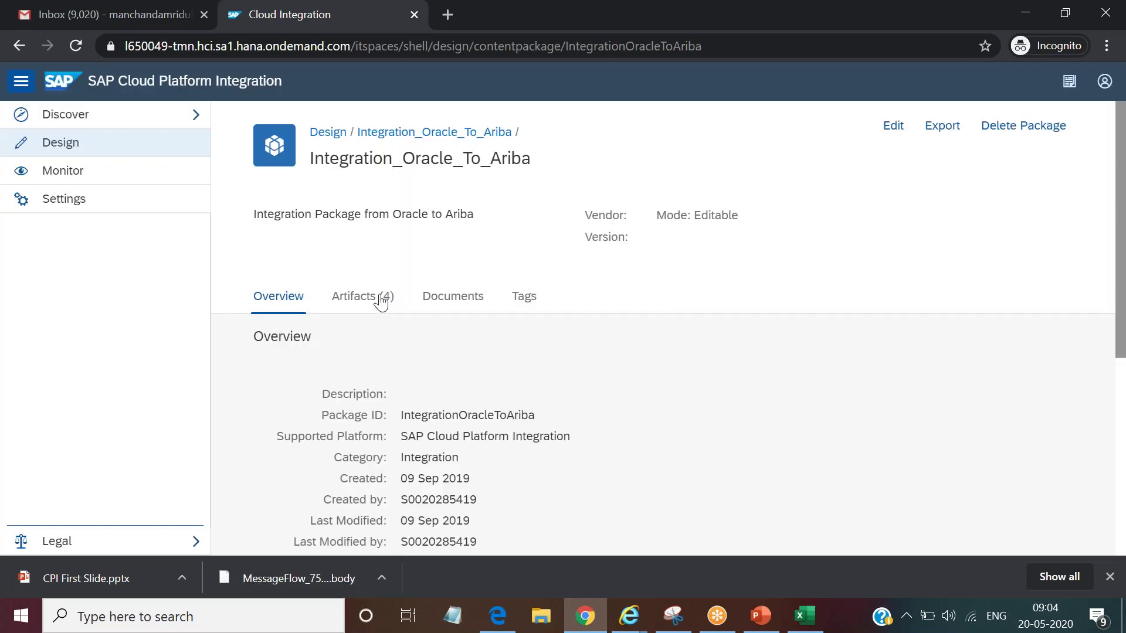
pyautogui.click(382, 301)
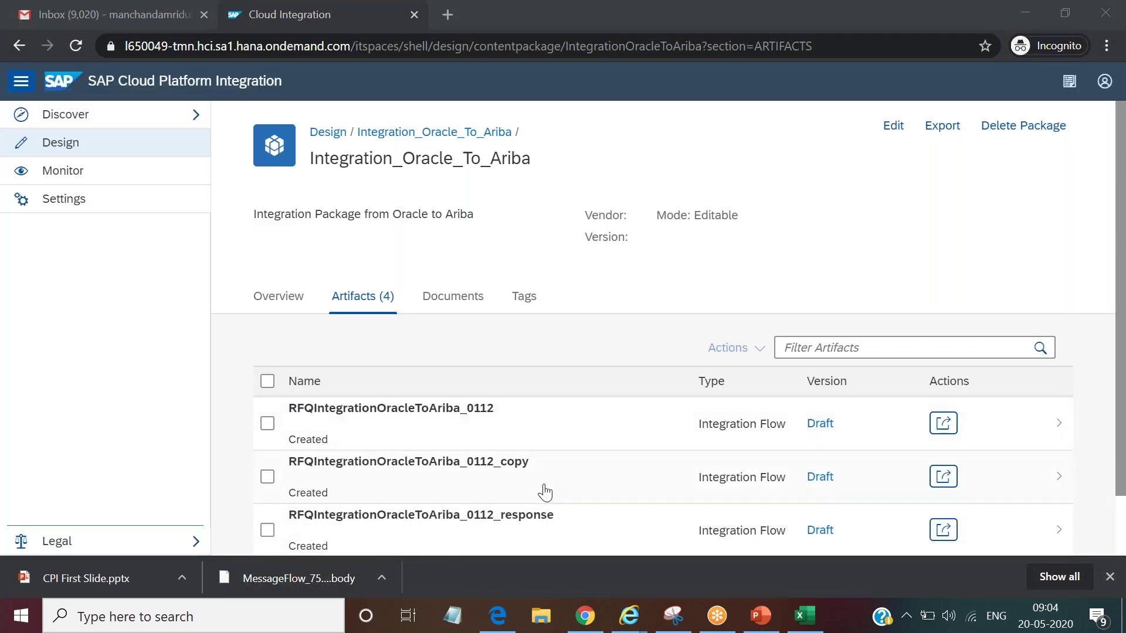
pyautogui.scroll(-1, 544, 493)
pyautogui.click(536, 509)
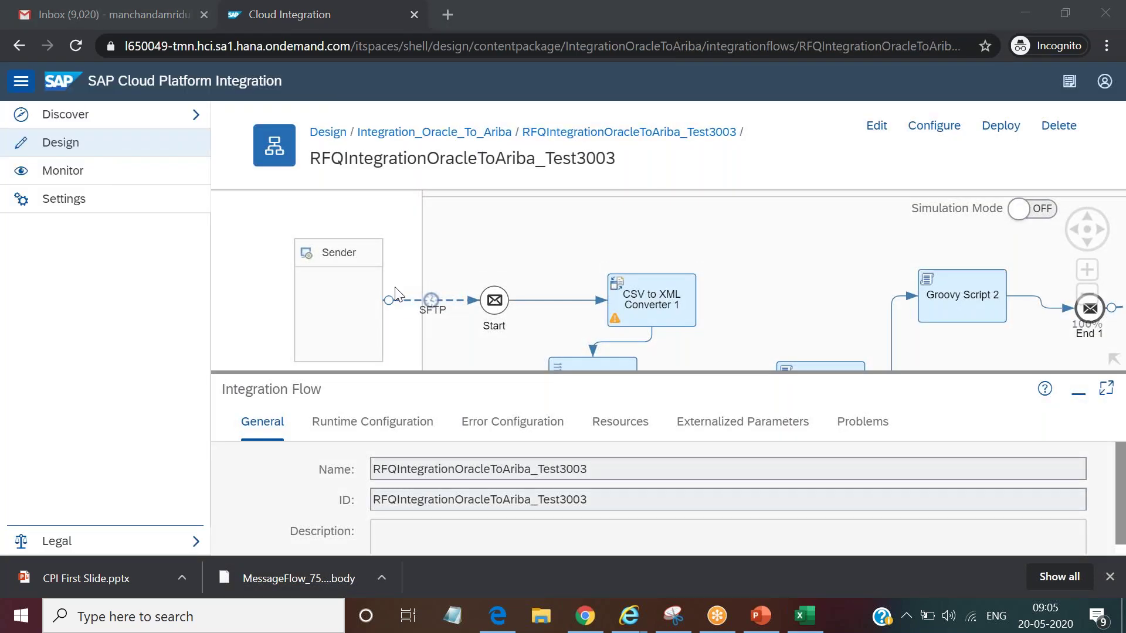
# Edit the integration flow and redraw the channel from Sender to Start to view the adapter types, cancelling without choosing one.
pyautogui.moveTo(1014, 359); pyautogui.dragTo(672, 324)
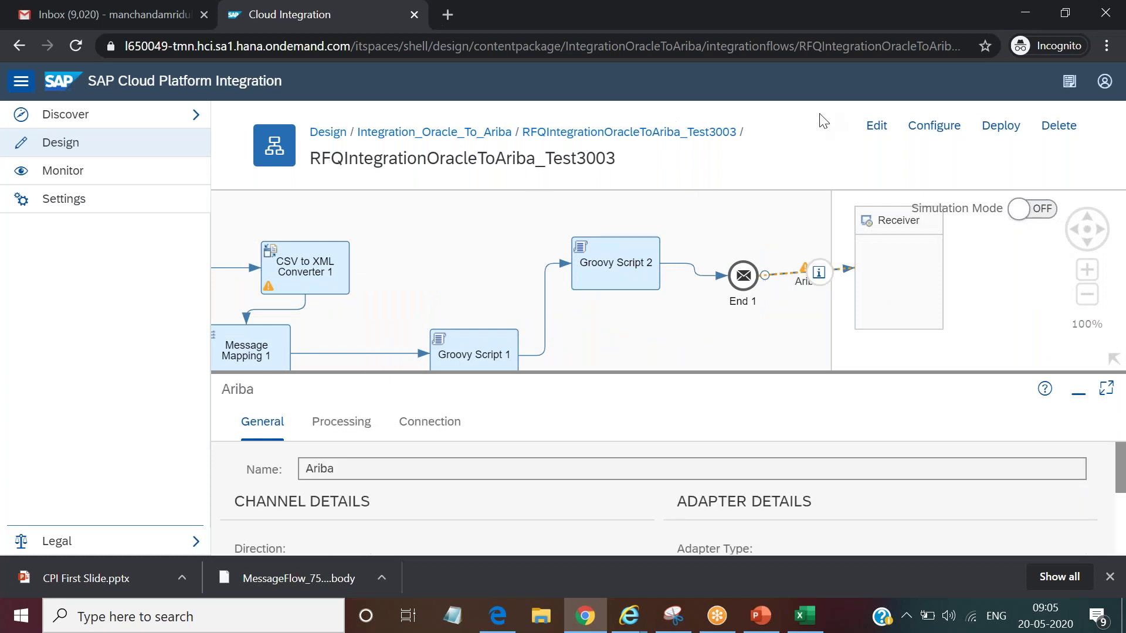
pyautogui.click(876, 126)
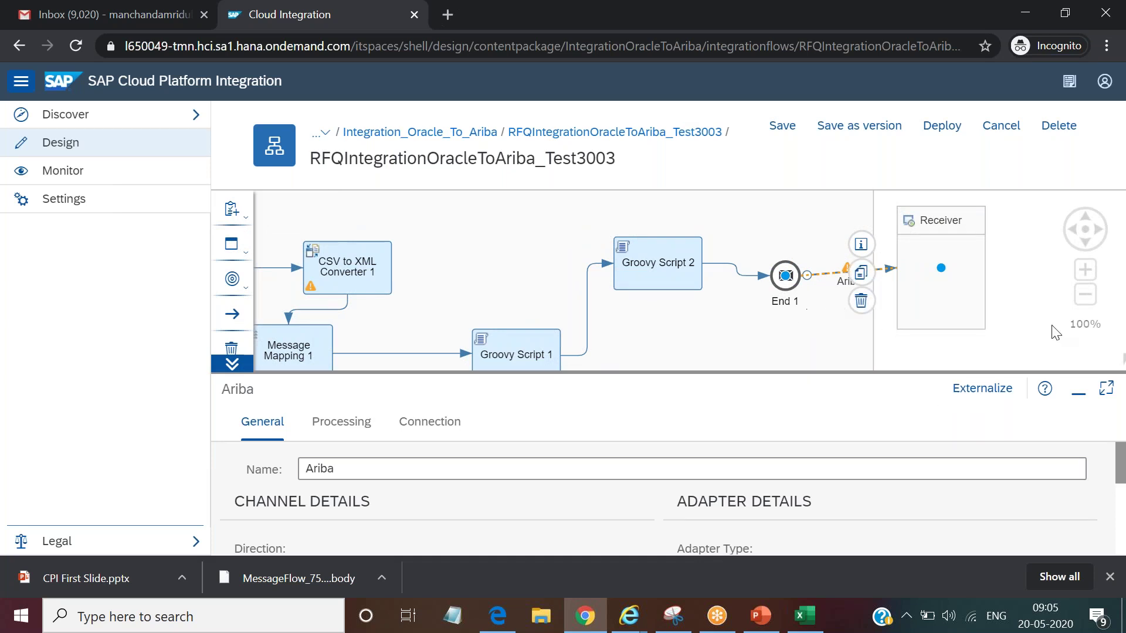
pyautogui.moveTo(494, 321); pyautogui.dragTo(707, 317)
pyautogui.click(309, 287)
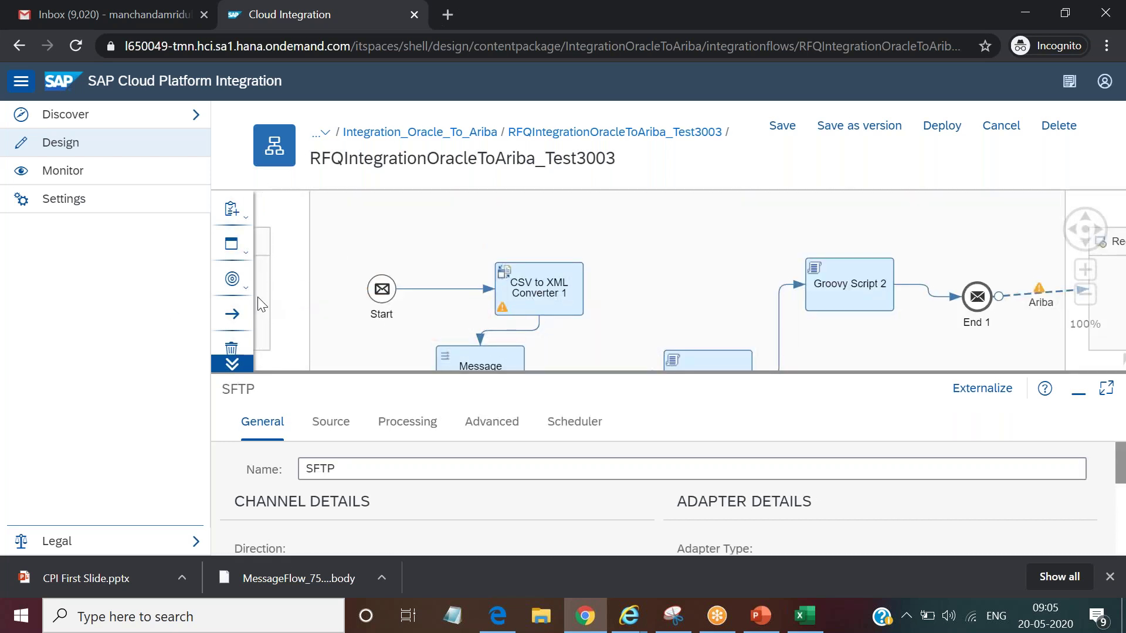
pyautogui.moveTo(267, 311); pyautogui.dragTo(462, 288)
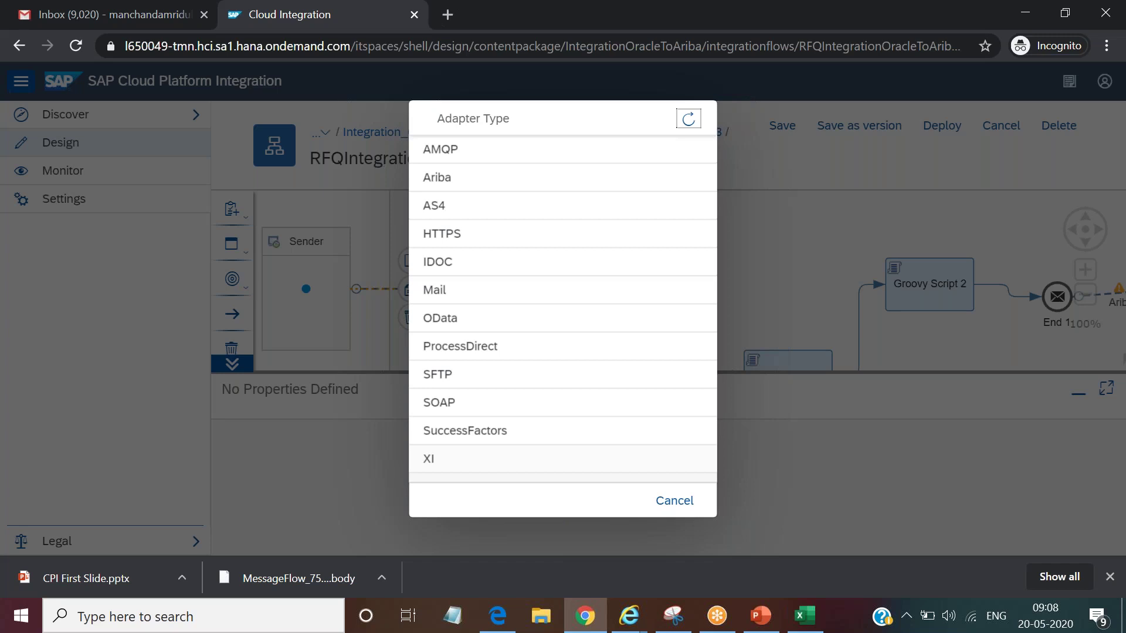
pyautogui.click(698, 511)
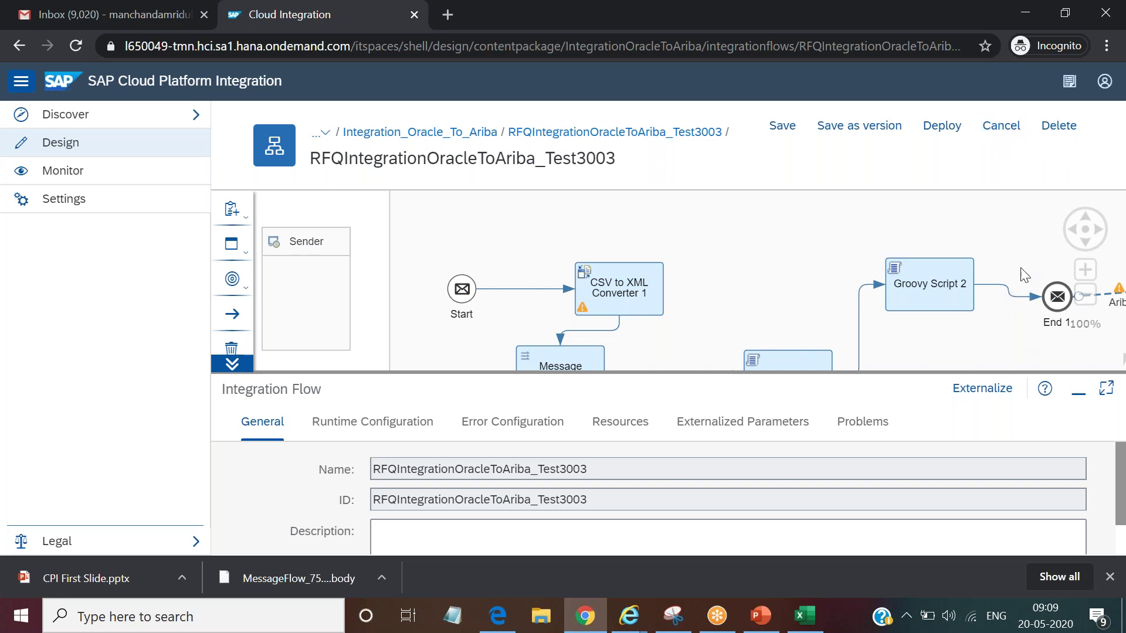
# Inspect the Ariba receiver channel, then leave edit mode and discard the unsaved changes to the integration flow.
pyautogui.moveTo(1006, 255); pyautogui.dragTo(773, 244)
pyautogui.click(862, 293)
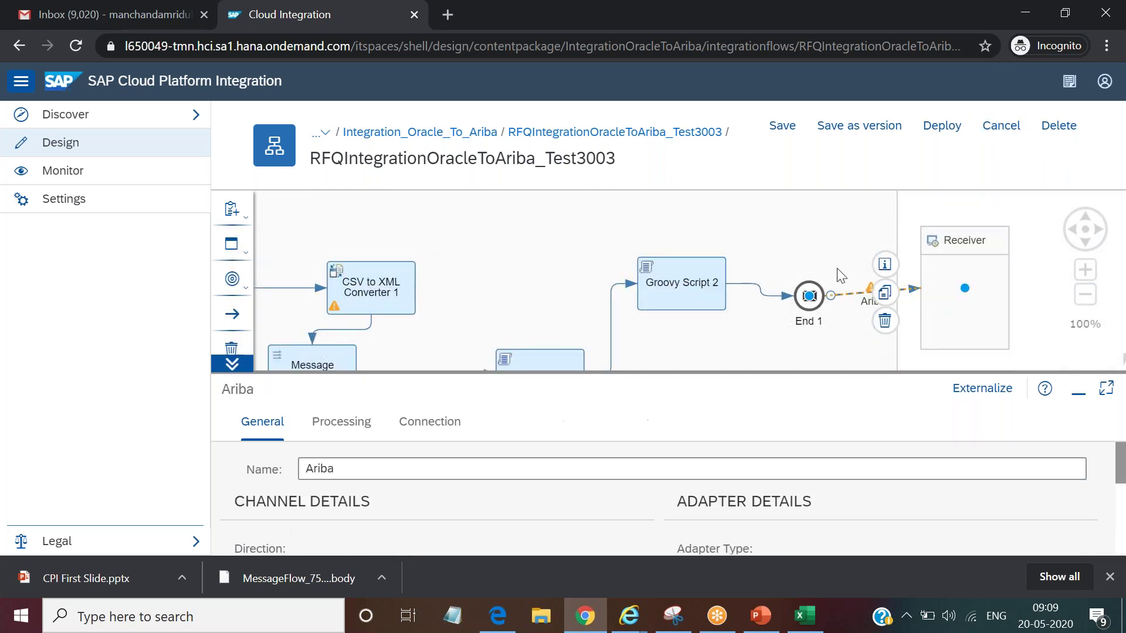
pyautogui.click(1006, 134)
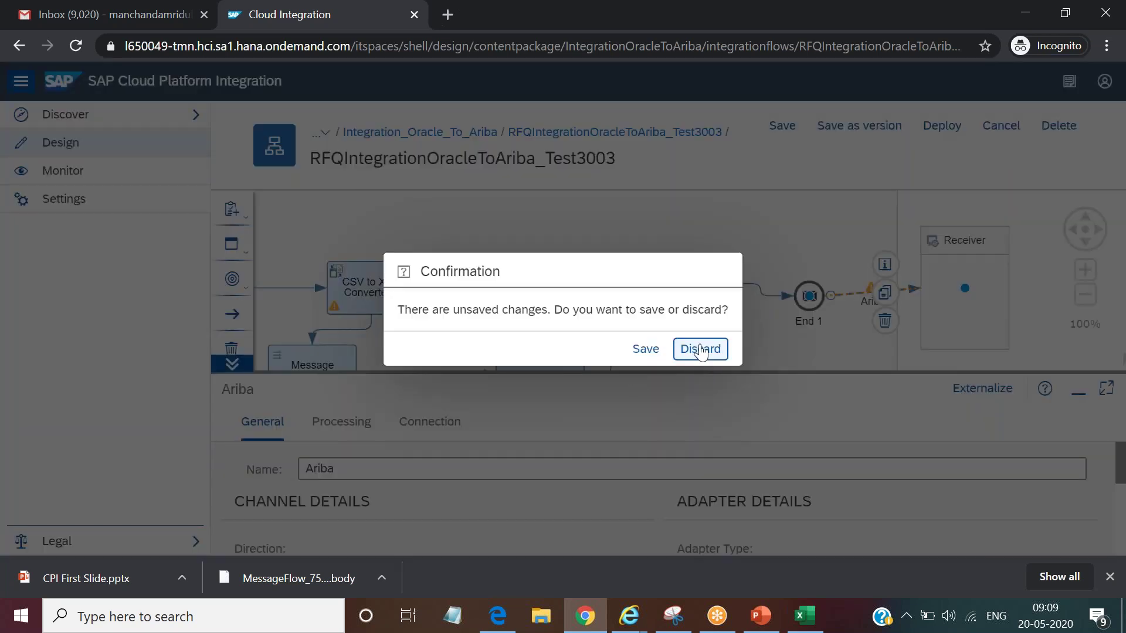
pyautogui.click(701, 349)
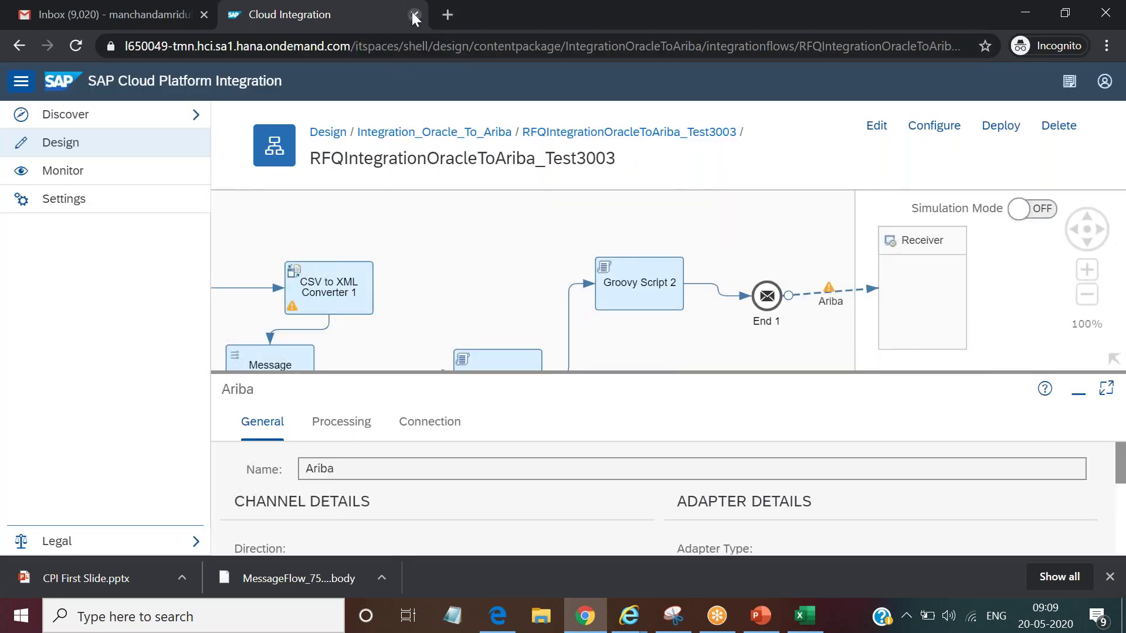
# Close the Cloud Integration page and open a new blank browser tab.
pyautogui.click(416, 20)
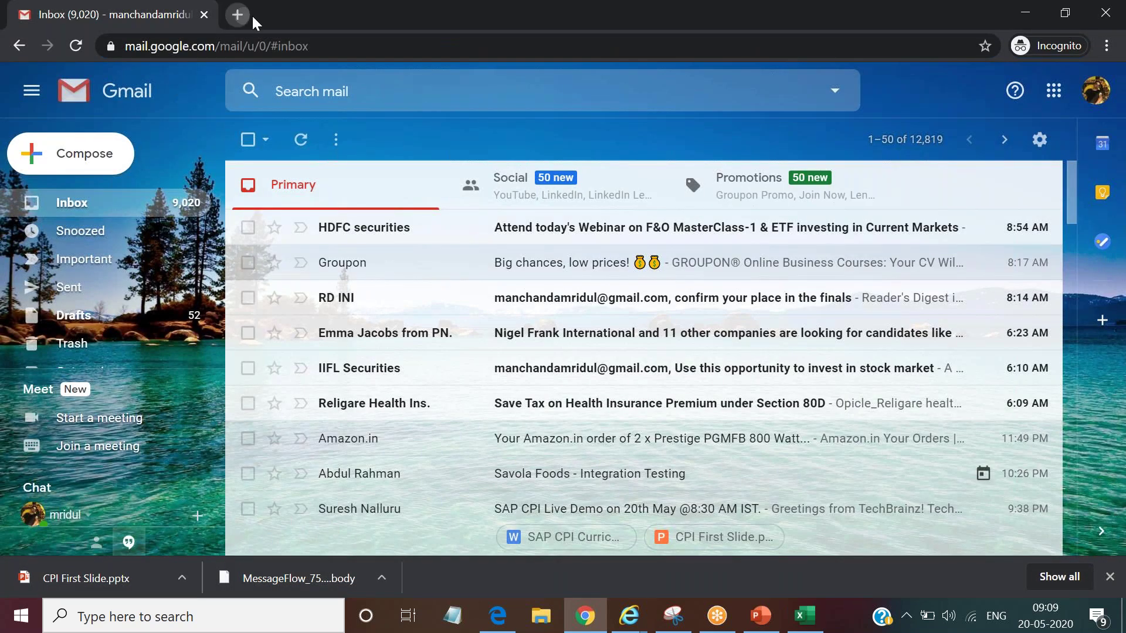
pyautogui.click(238, 14)
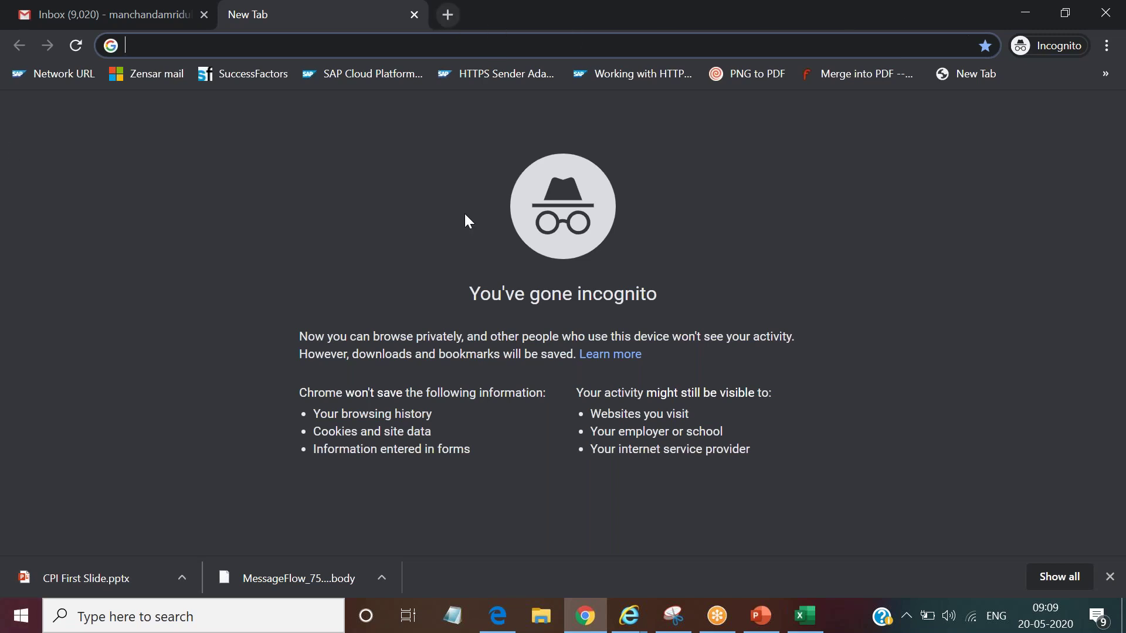
pyautogui.click(630, 625)
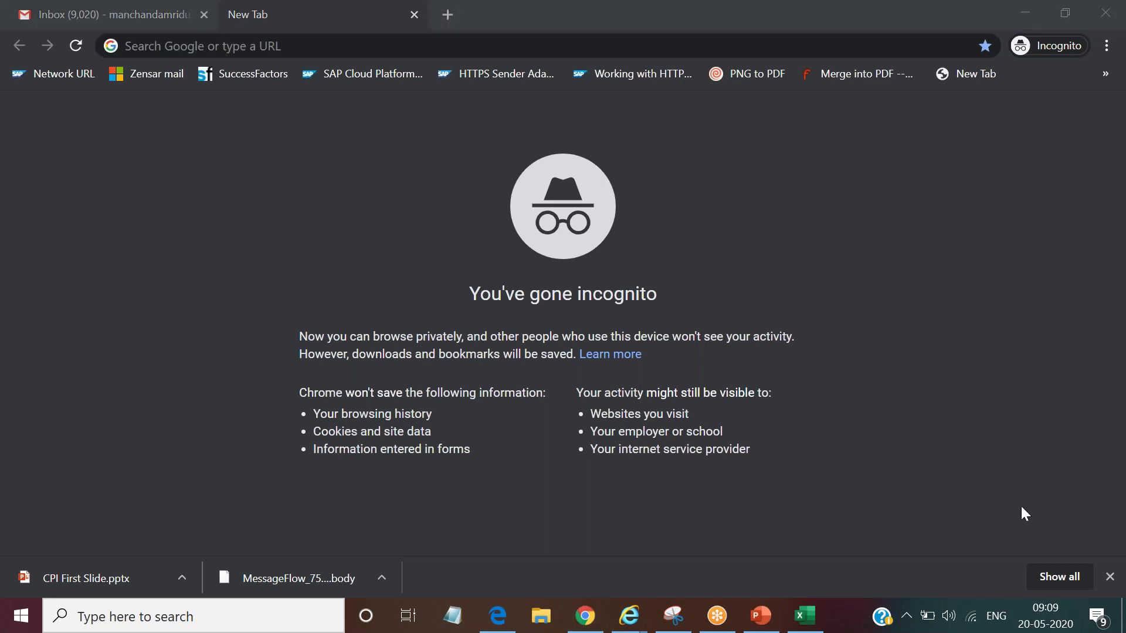
# Switch to Microsoft Edge and view the Course Overview page of the CLD900 SAP Cloud Platform Integration PDF.
pyautogui.click(498, 616)
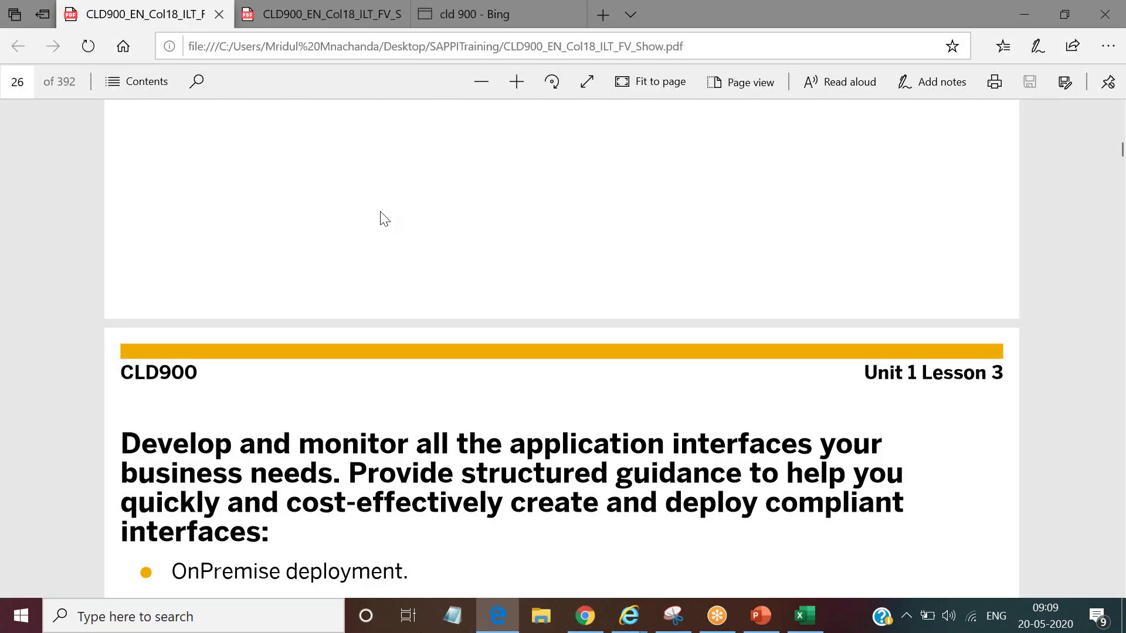
pyautogui.scroll(15, 387, 235)
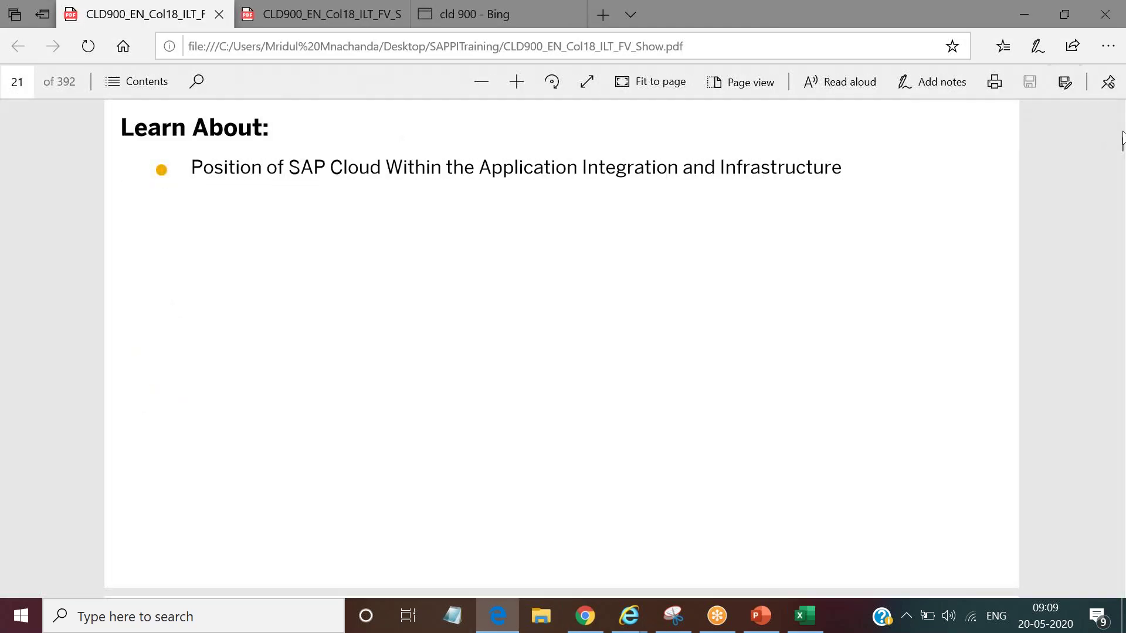
pyautogui.moveTo(1121, 140); pyautogui.dragTo(1089, 128)
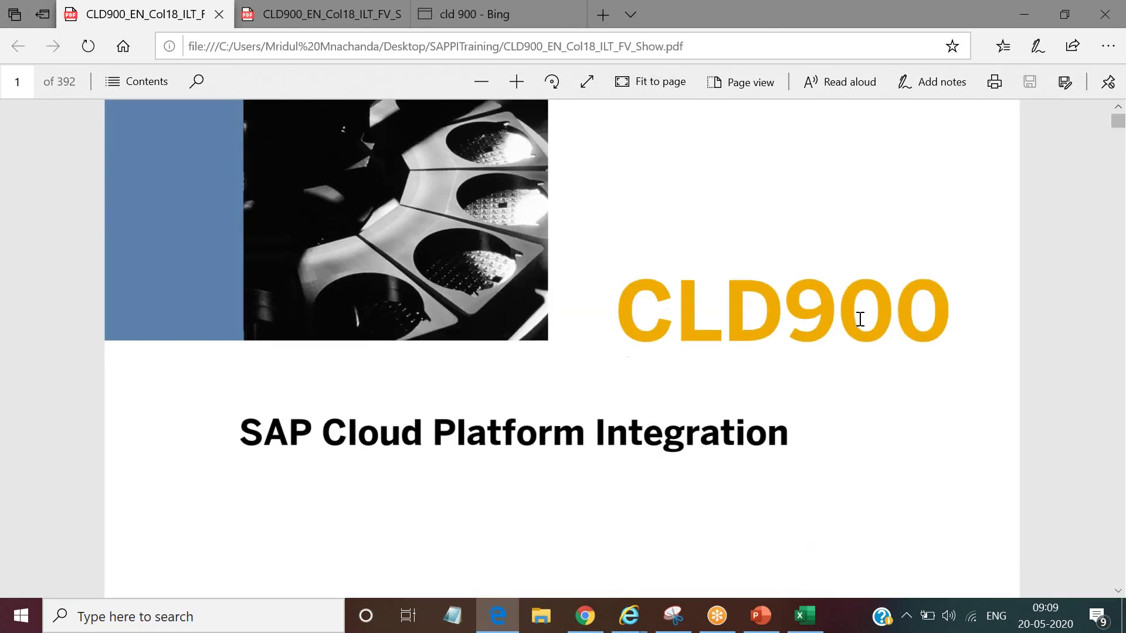
pyautogui.scroll(-10, 860, 320)
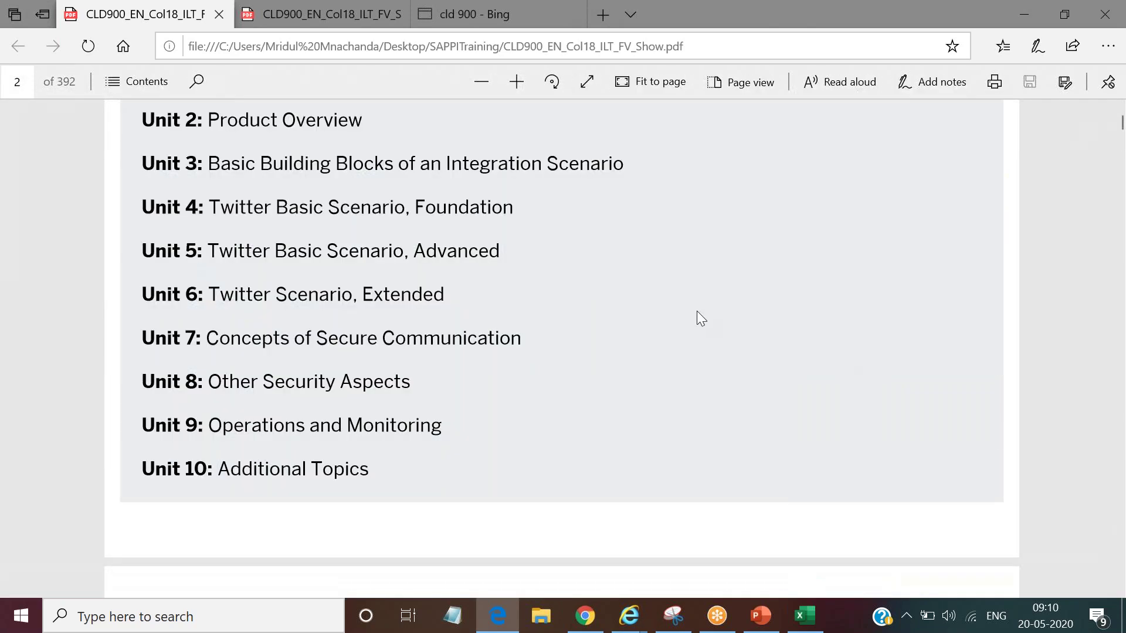
pyautogui.scroll(2, 698, 313)
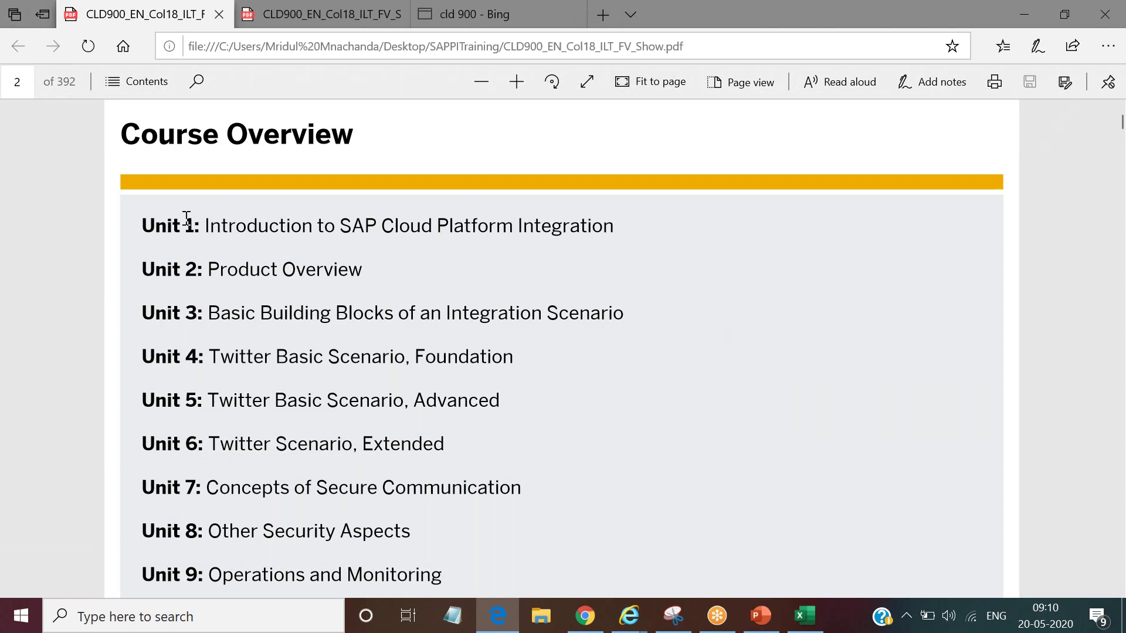